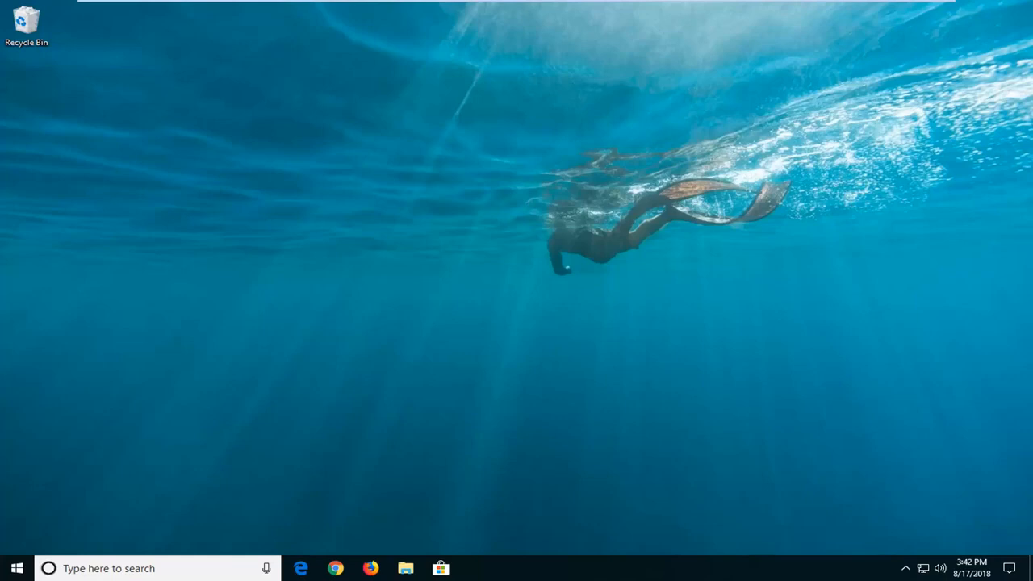
Open Google Chrome and run a search for "google"
left_click(335, 569)
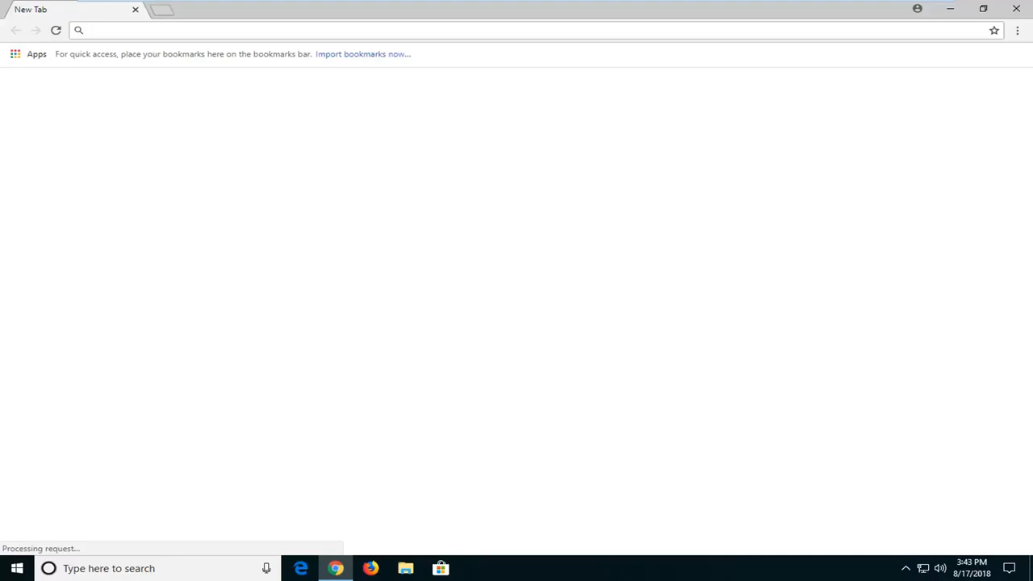
type("google")
key("Return")
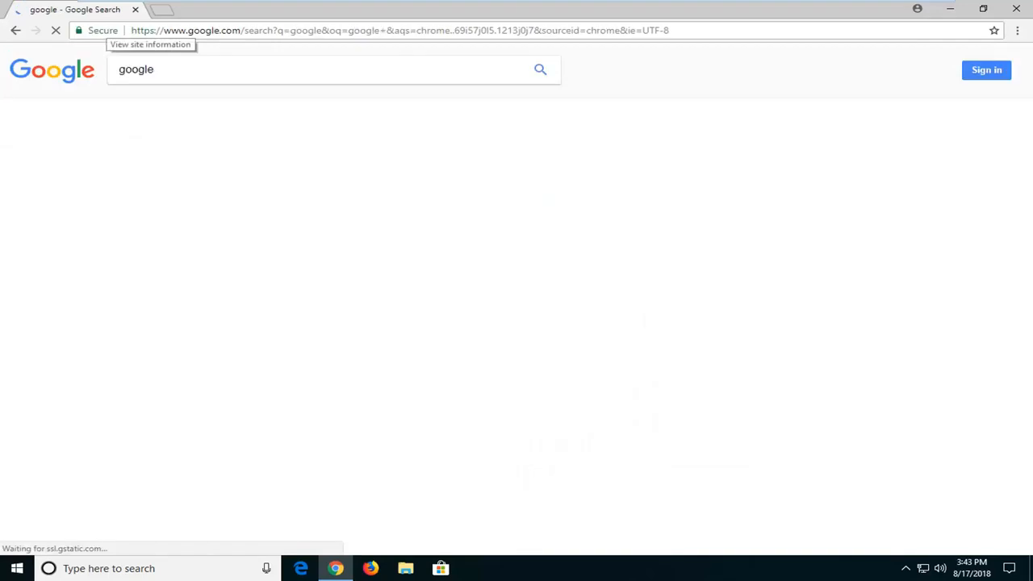
Replace the Google search query with "directx installer" and run the search
double_click(135, 69)
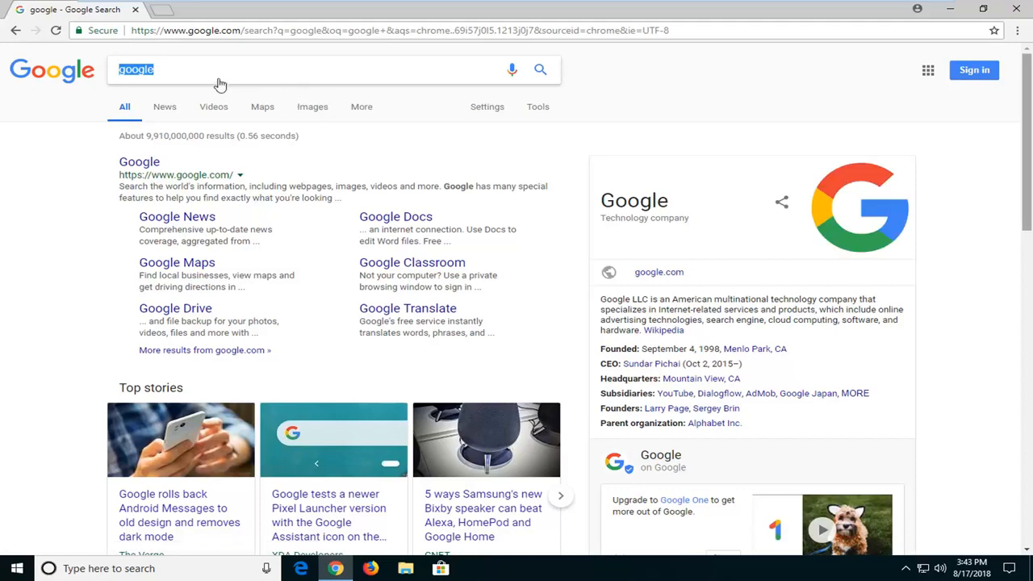
type("direc")
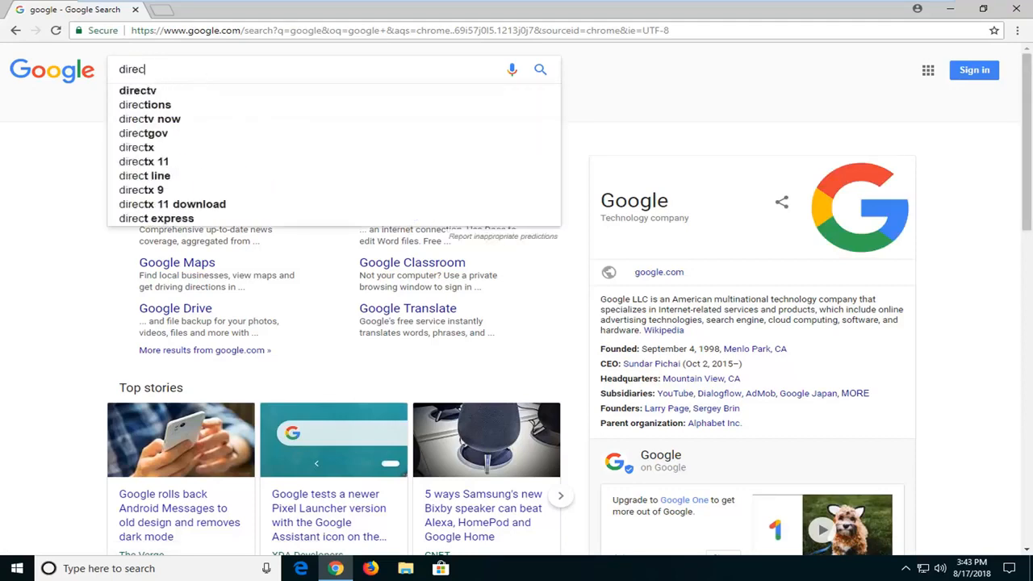
type("tx unst")
key("BackSpace")
key("BackSpace")
key("BackSpace")
key("BackSpace")
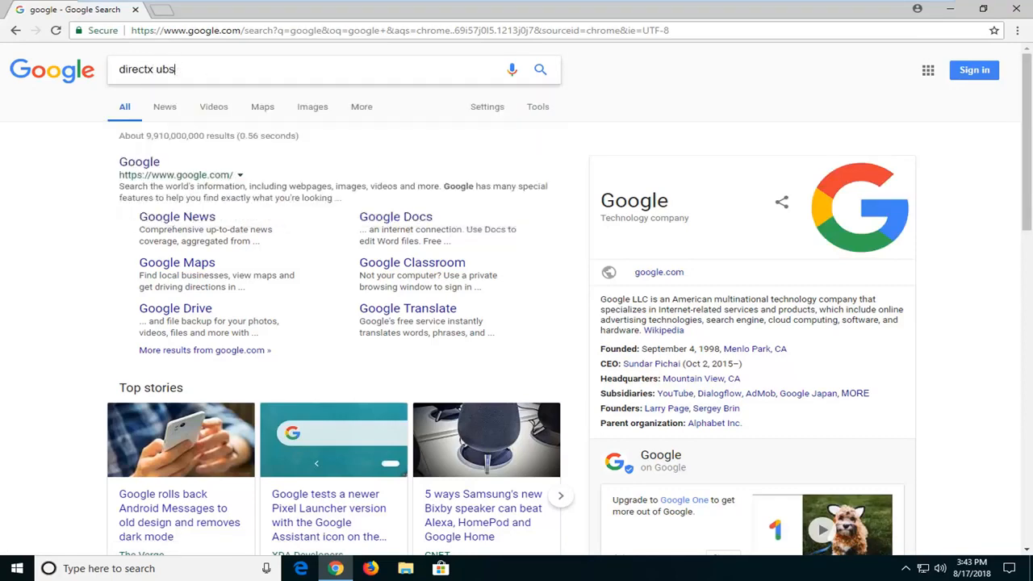
type("installer")
key("Return")
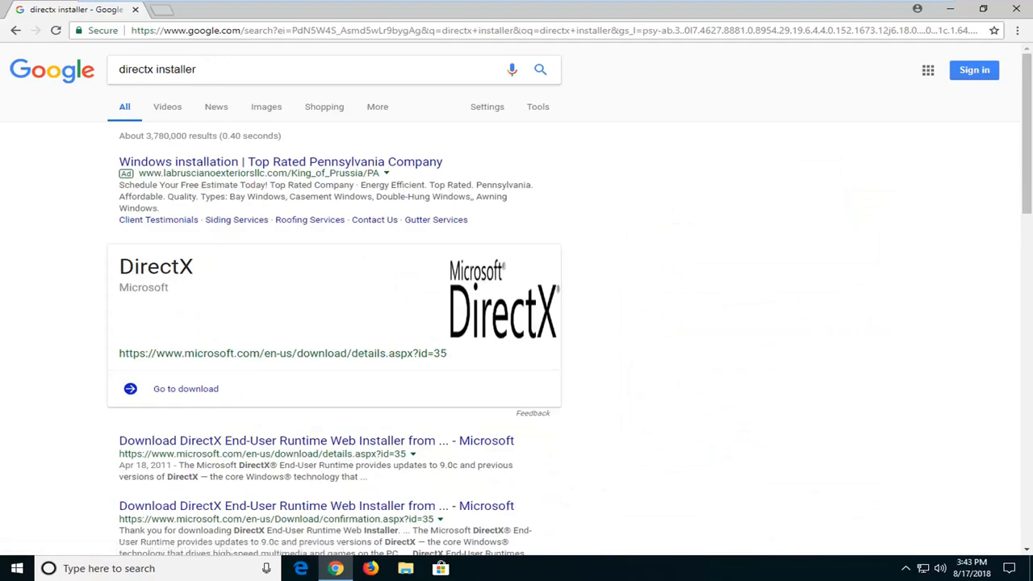
Open the microsoft.com search result for downloading the DirectX End-User Runtime Web Installer
left_click_drag(148, 454, 252, 454)
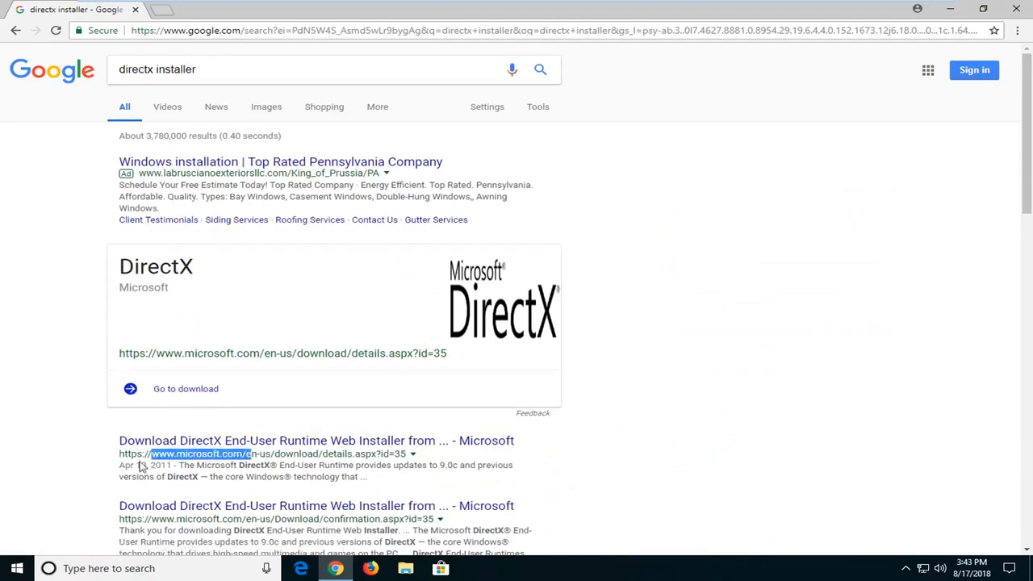
left_click(157, 456)
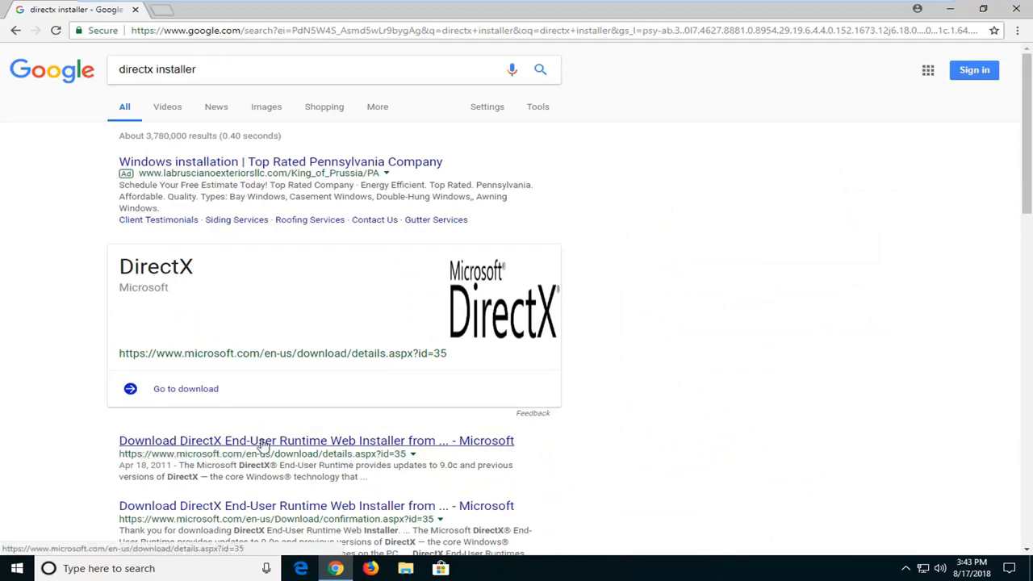
left_click(203, 439)
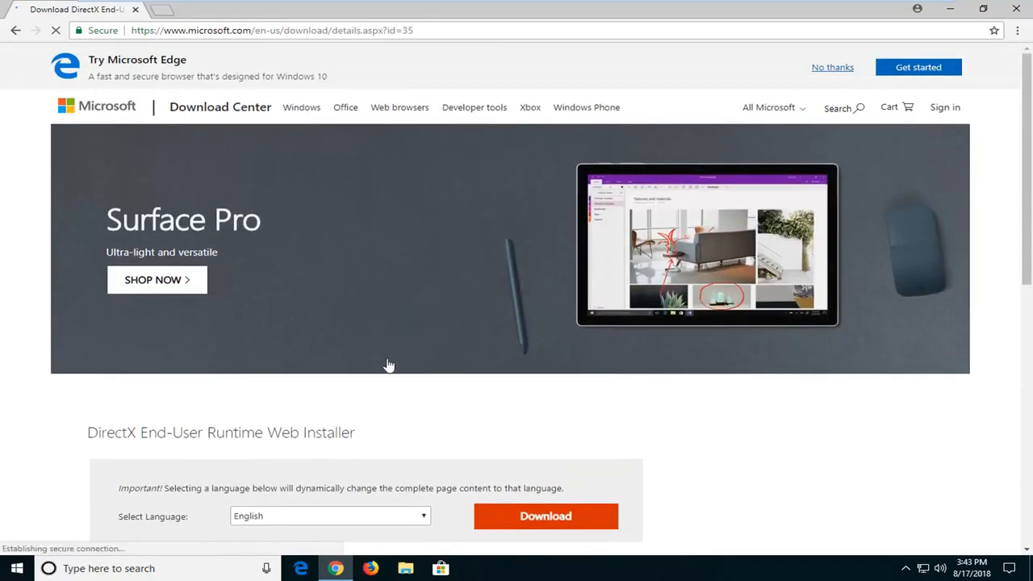
Download the English DirectX End-User Runtime Web Installer, declining the MSN default homepage and Bing default search engine offer
scroll(359, 388, "down", 1)
scroll(359, 388, "down", 2)
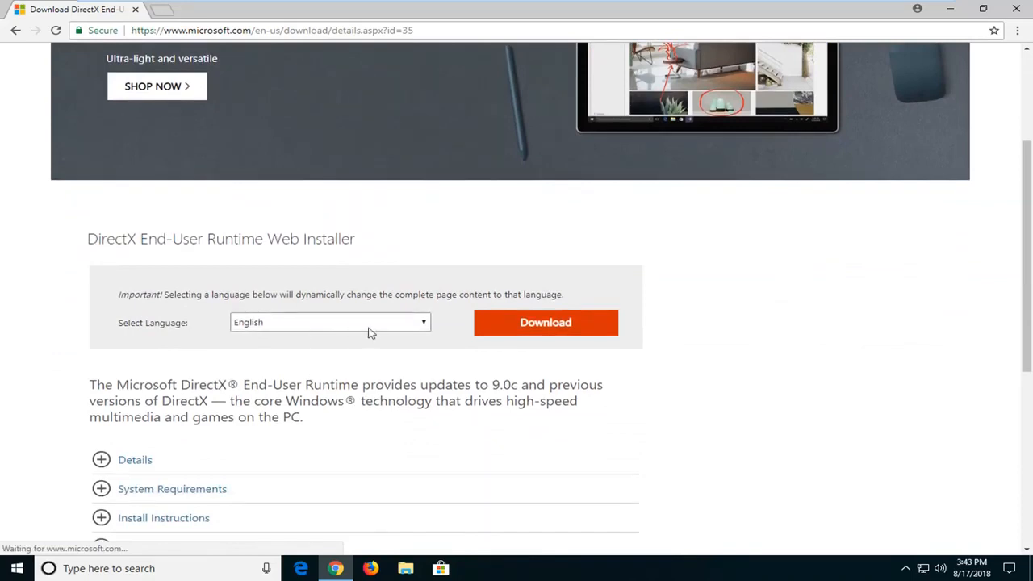
left_click(357, 322)
left_click(358, 322)
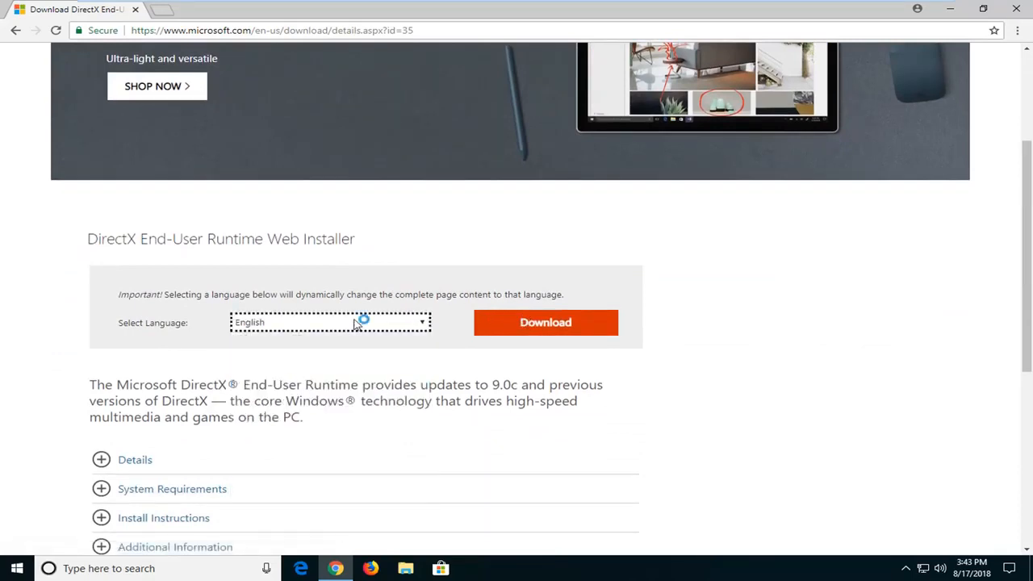
left_click(553, 327)
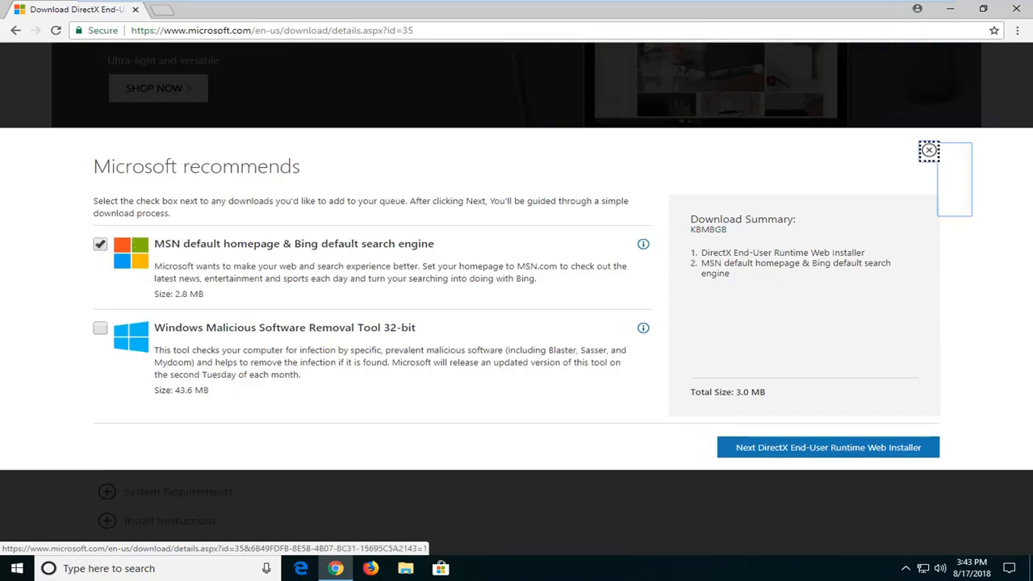
left_click(100, 243)
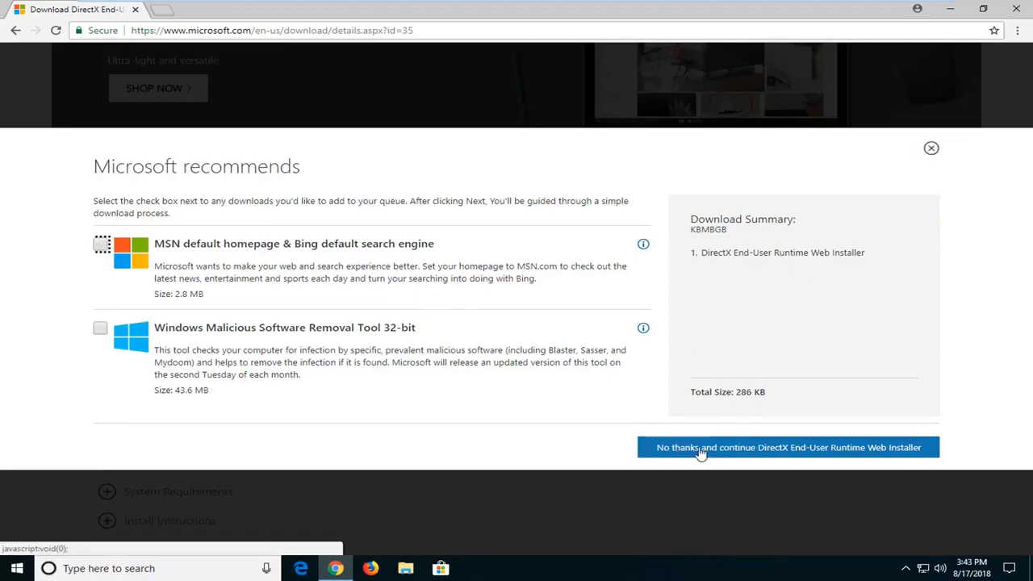
left_click(777, 449)
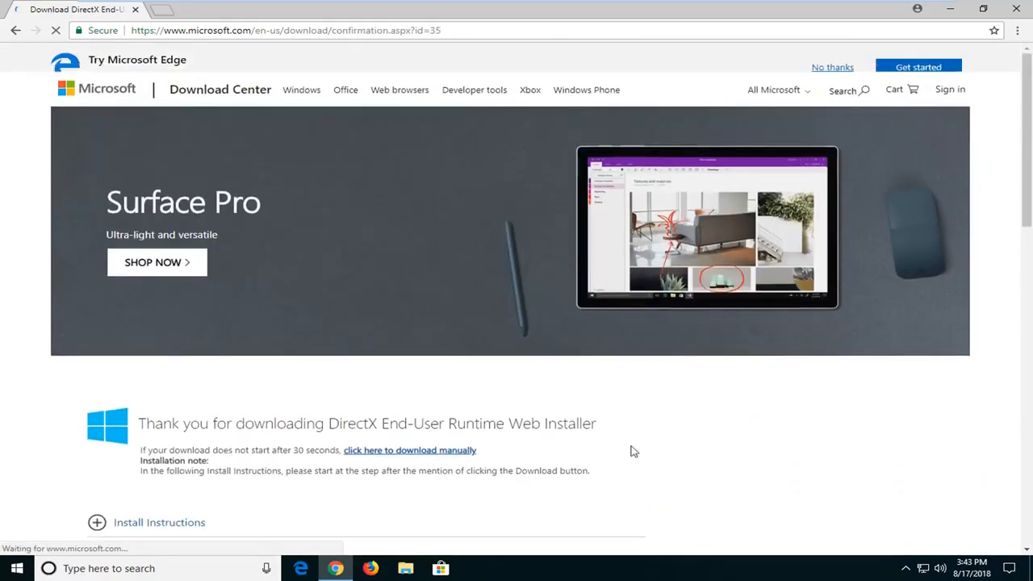
Run the downloaded dxwebsetup.exe with permission to change the device, and move its setup window to the centre of the desktop with the browser minimized
scroll(510, 299, "down", 1)
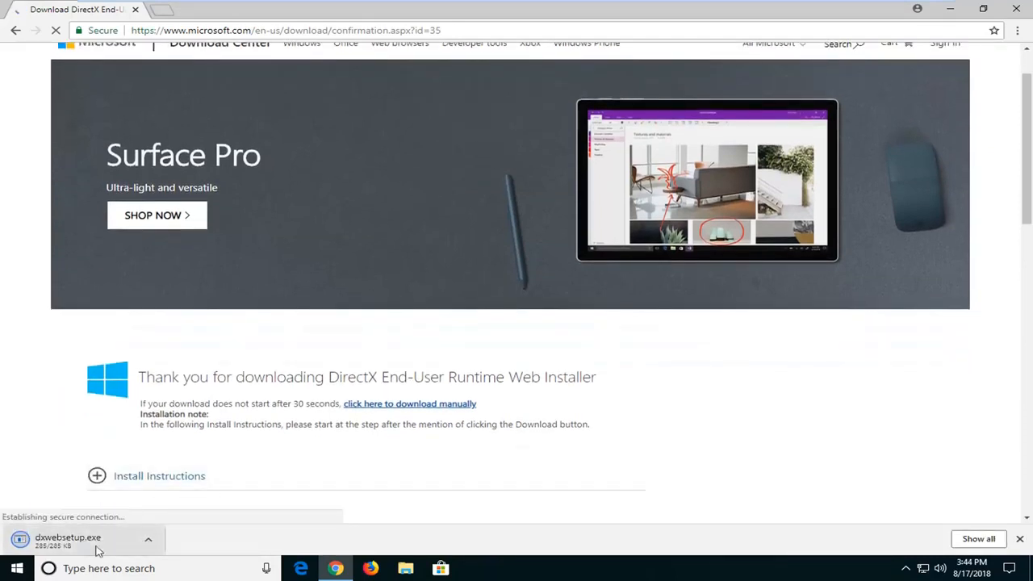
left_click(70, 542)
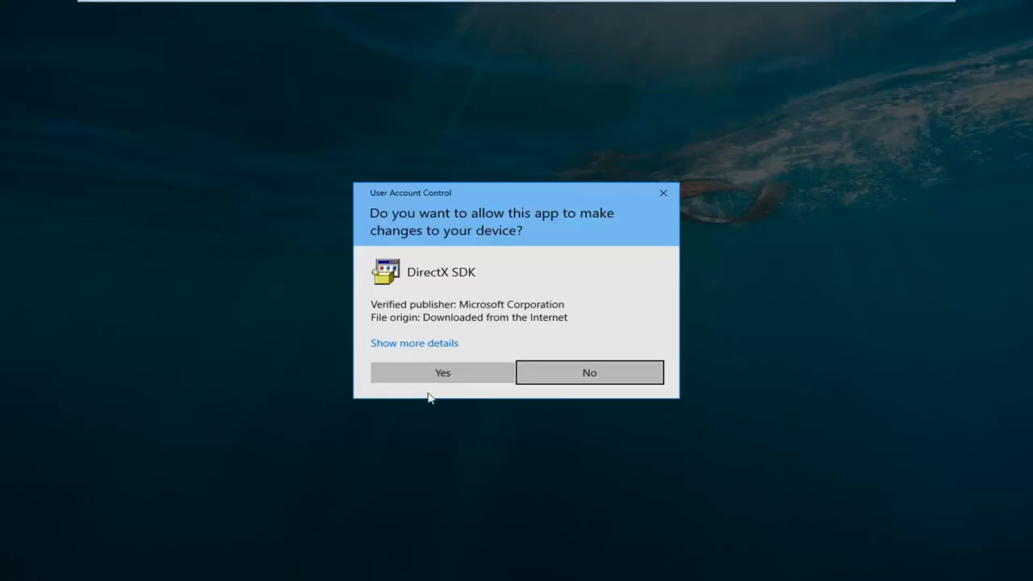
left_click(424, 378)
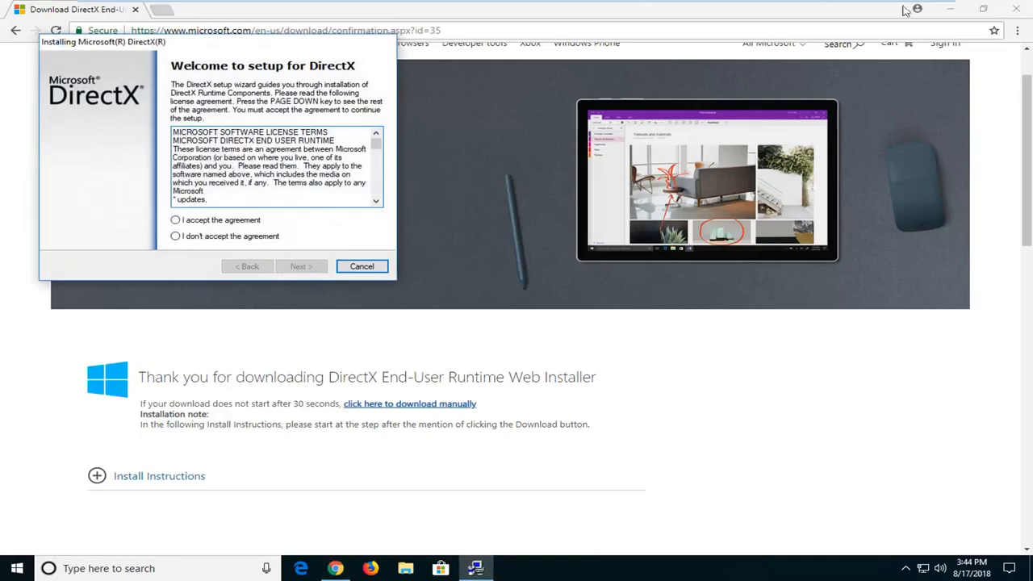
left_click(951, 11)
left_click_drag(230, 42, 501, 136)
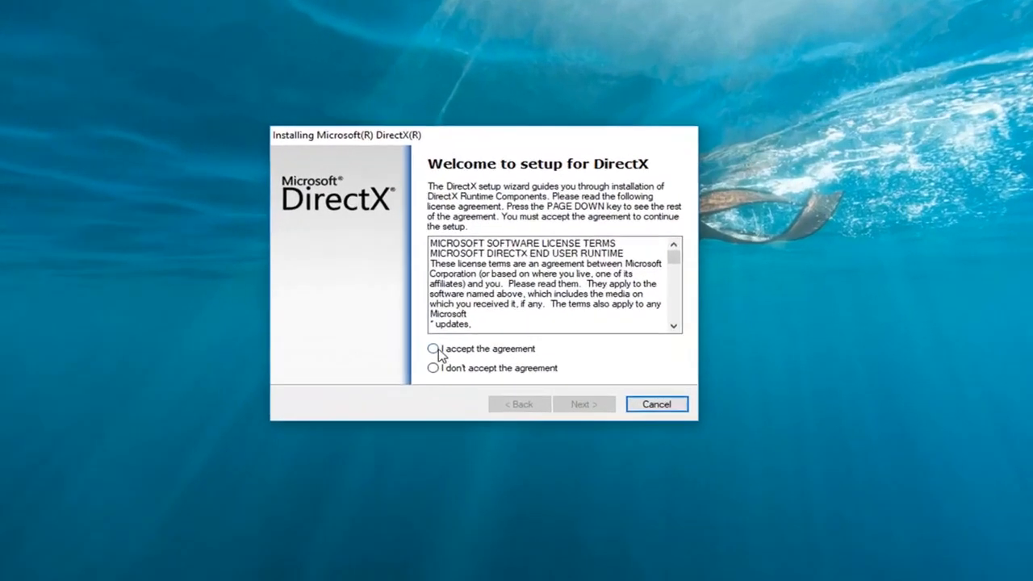
Accept the DirectX End User Runtime license agreement and continue the setup
left_click(449, 312)
scroll(557, 298, "down", 2)
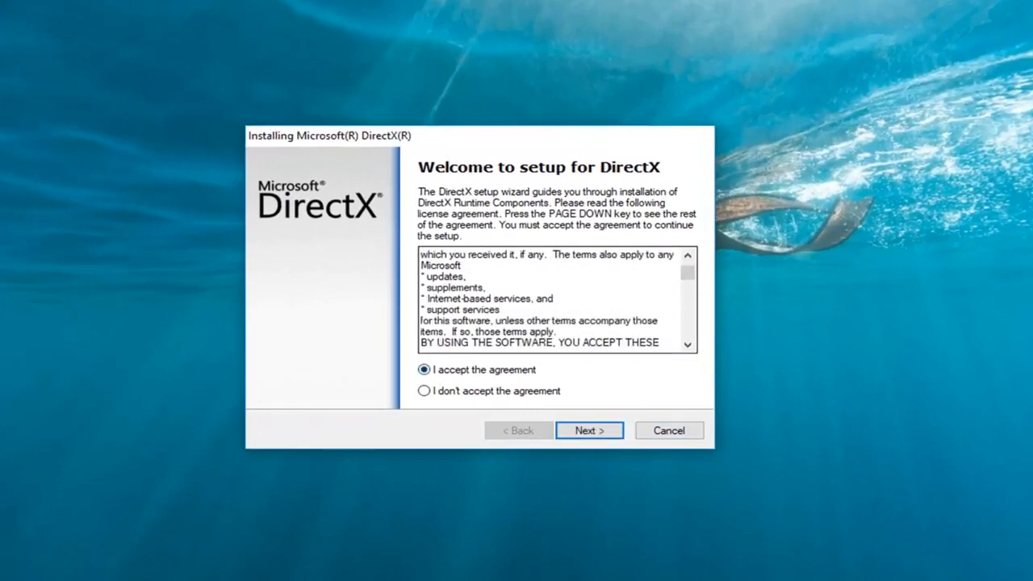
left_click(581, 434)
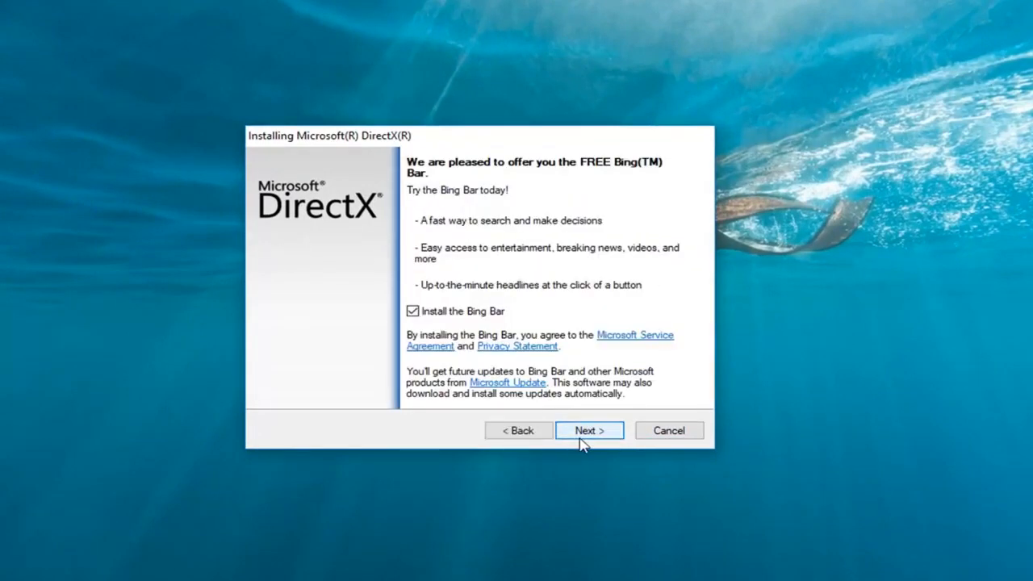
Opt out of installing the Bing Bar and complete the installation of the DirectX runtime components
left_click(432, 316)
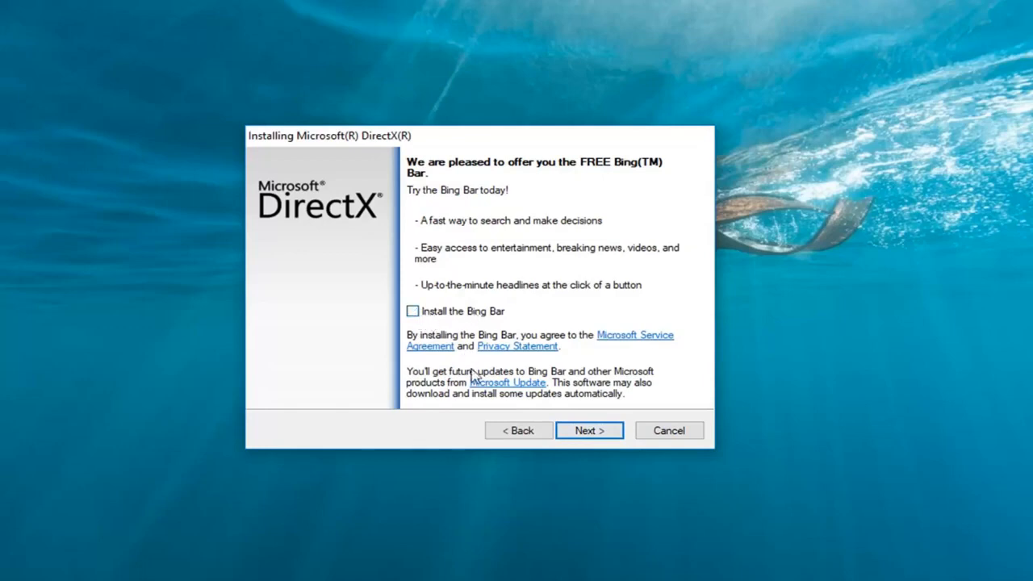
left_click(585, 436)
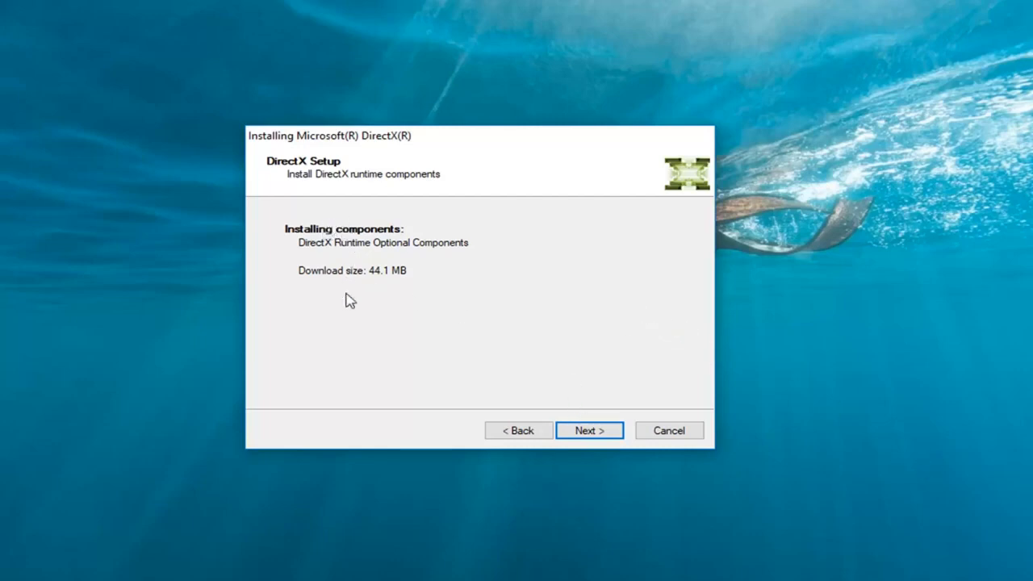
left_click(587, 432)
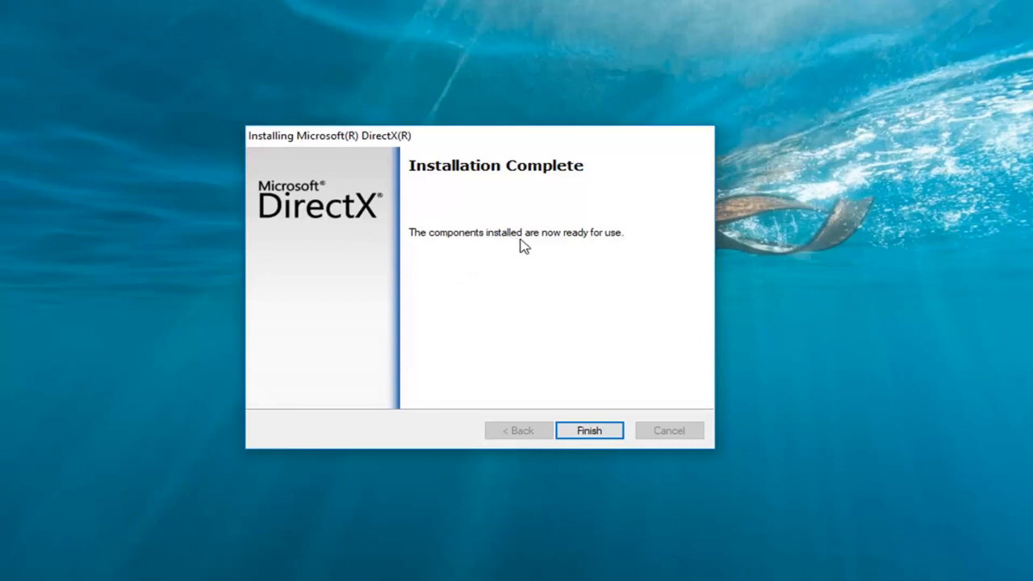
left_click(589, 432)
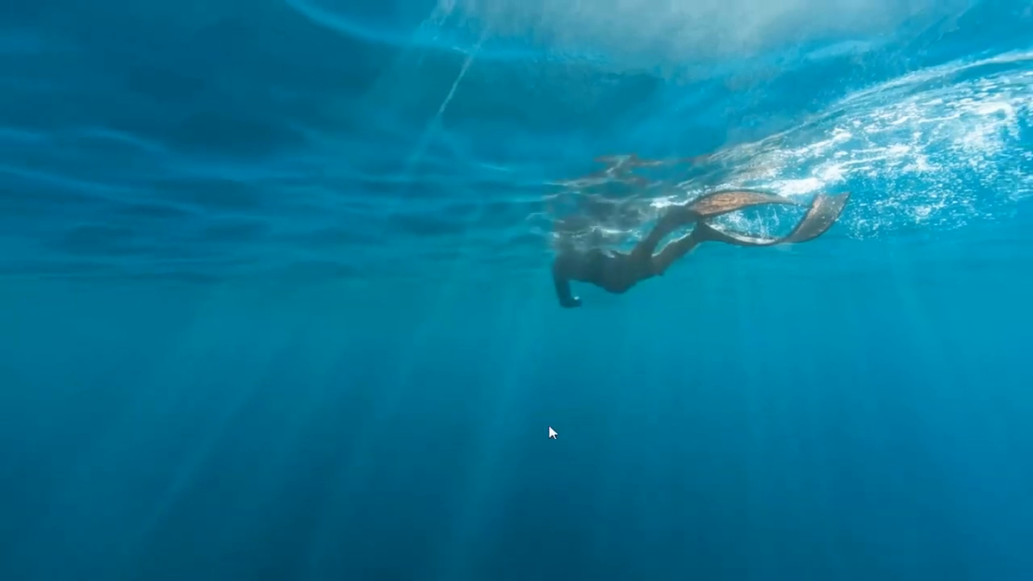